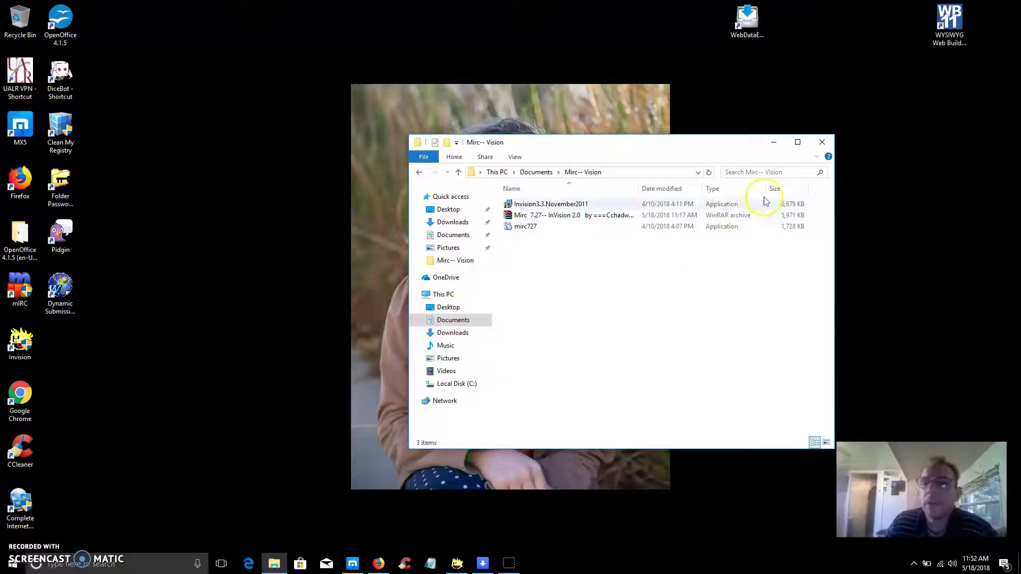
left_click(773, 142)
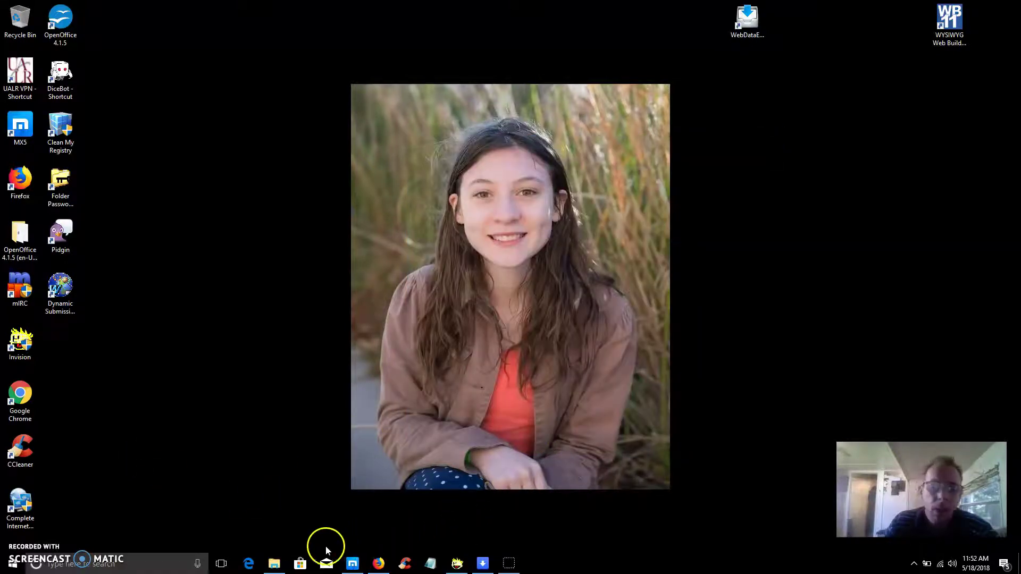
left_click(275, 563)
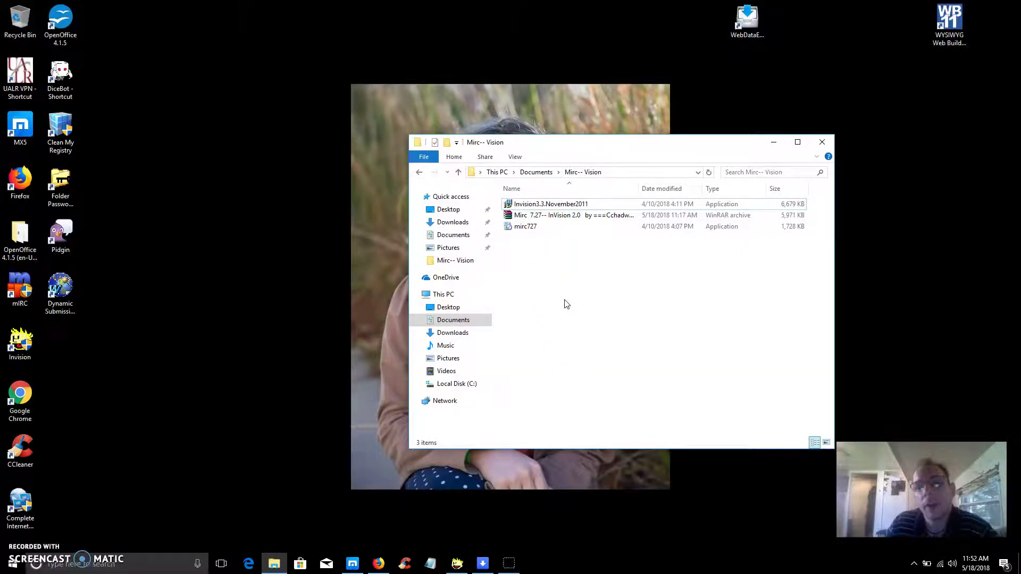
left_click(533, 205)
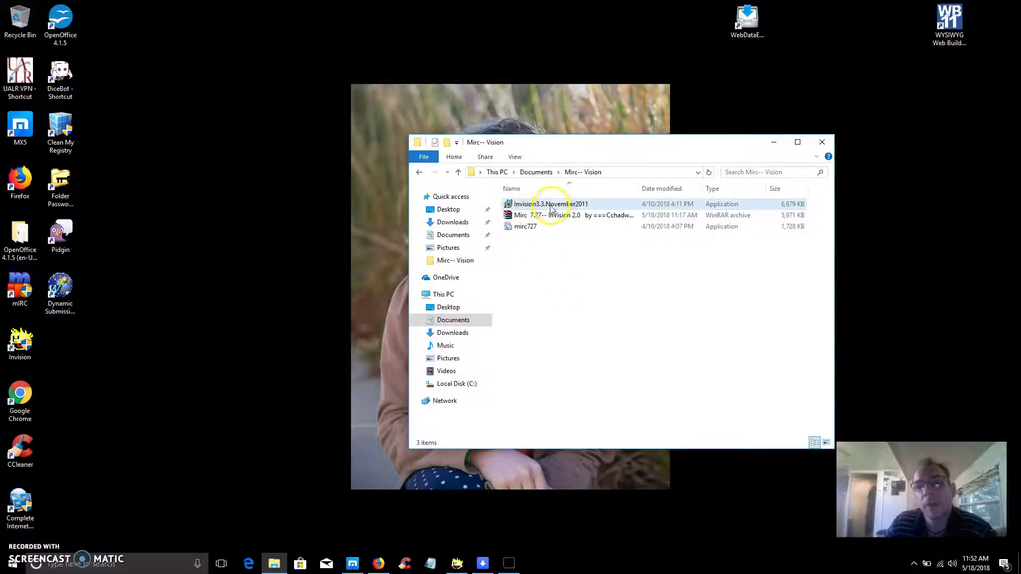
left_click(525, 218)
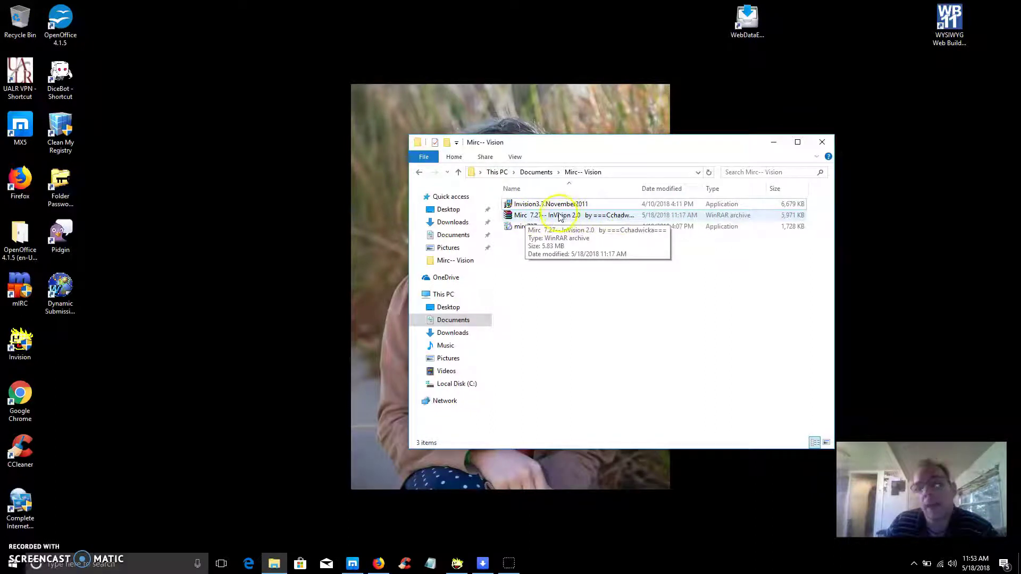
left_click(536, 299)
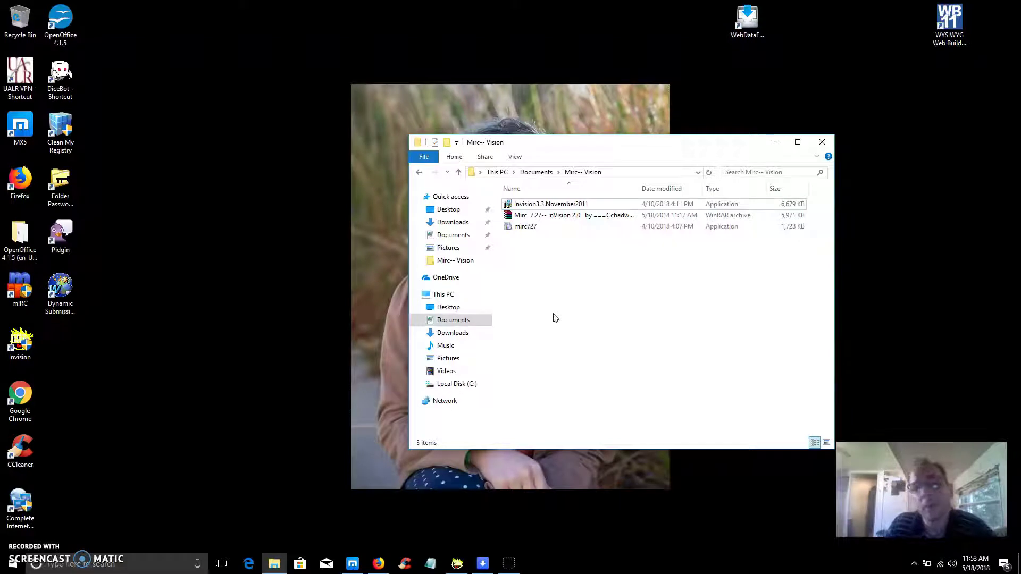
left_click(524, 227)
left_click(536, 212)
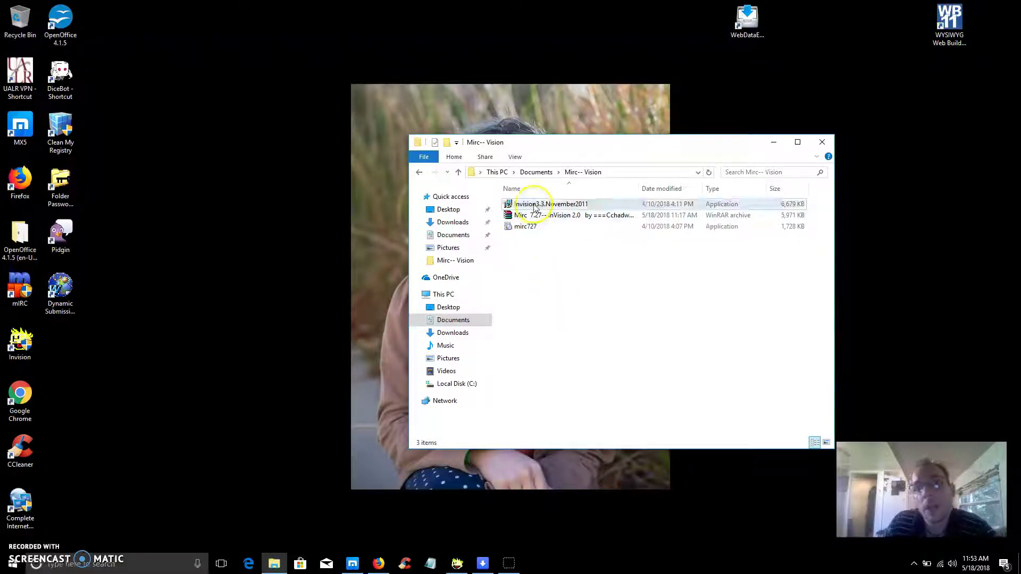
left_click(531, 229)
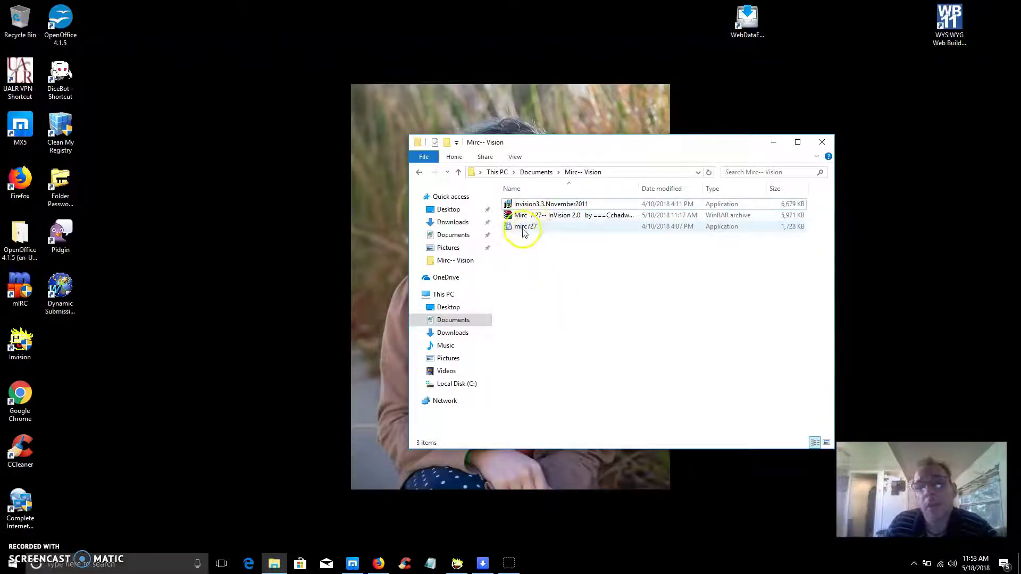
left_click(538, 230)
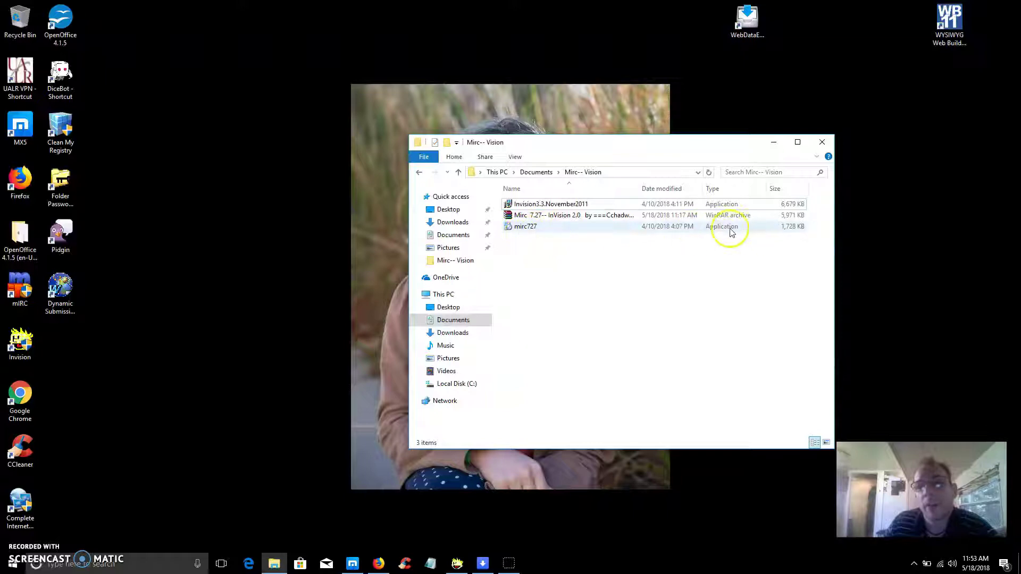
Open the Mirc 7.27-- InVision 2.0 archive to examine the installers packed in it, and close it again.
left_click(541, 216)
double_click(540, 215)
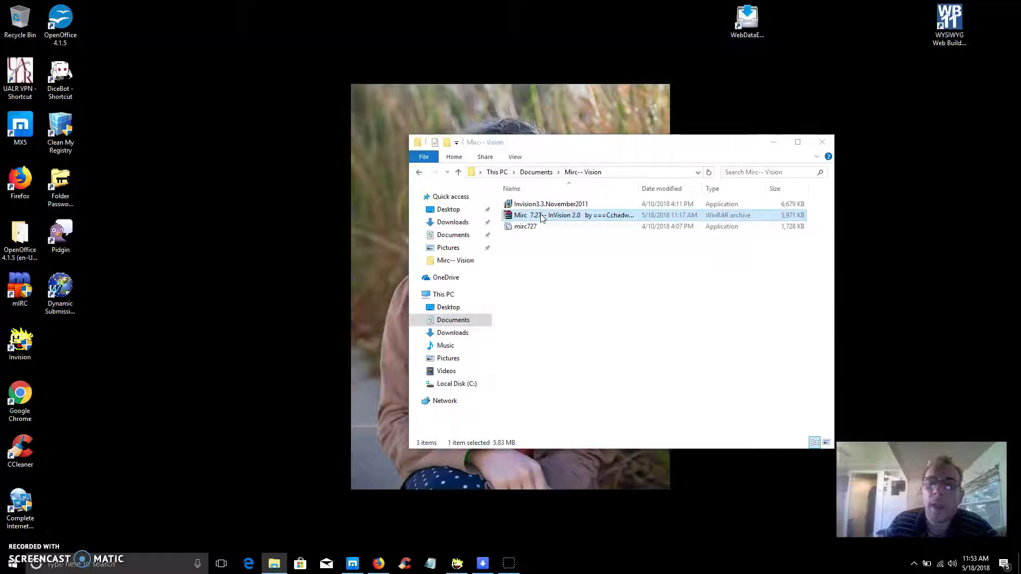
left_click(84, 126)
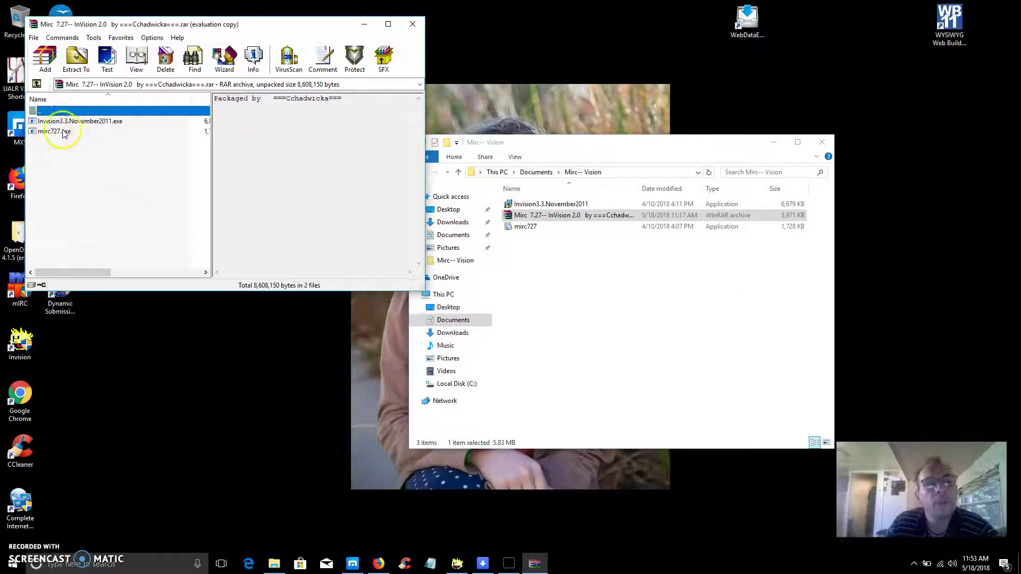
left_click(417, 24)
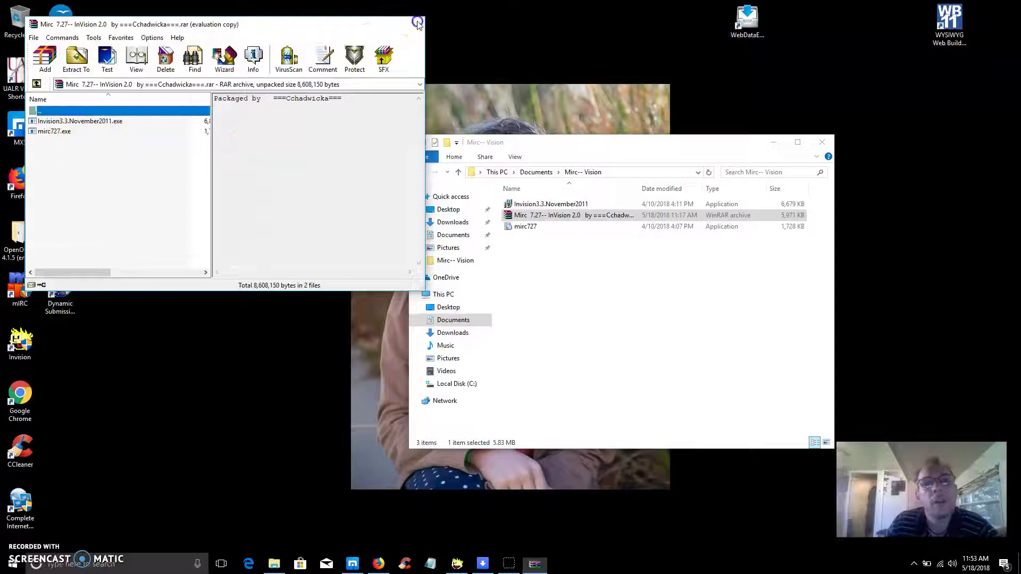
Switch to the running mIRC window and display its list of DALnet channels.
left_click(456, 561)
left_click(451, 545)
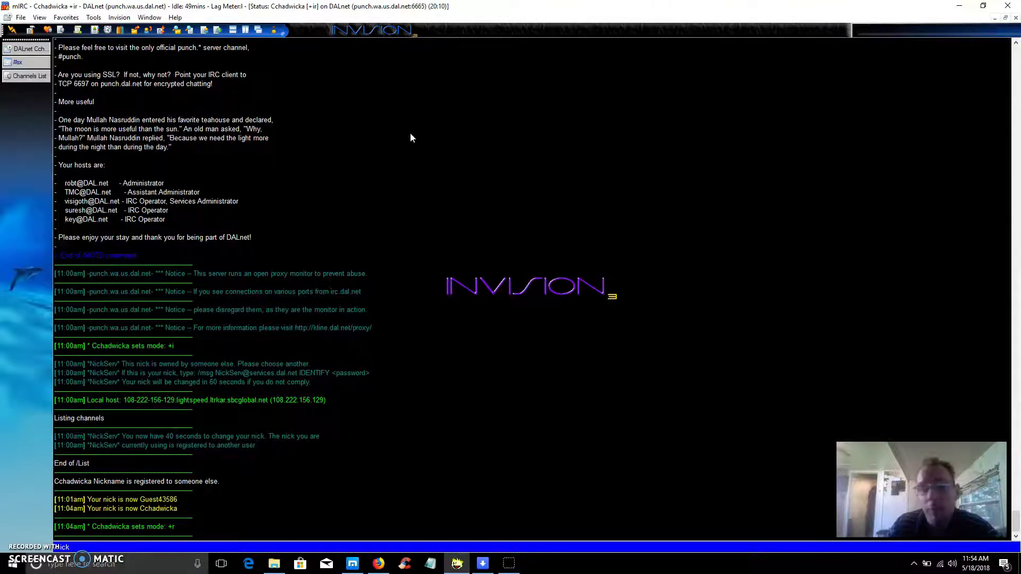
left_click(402, 155)
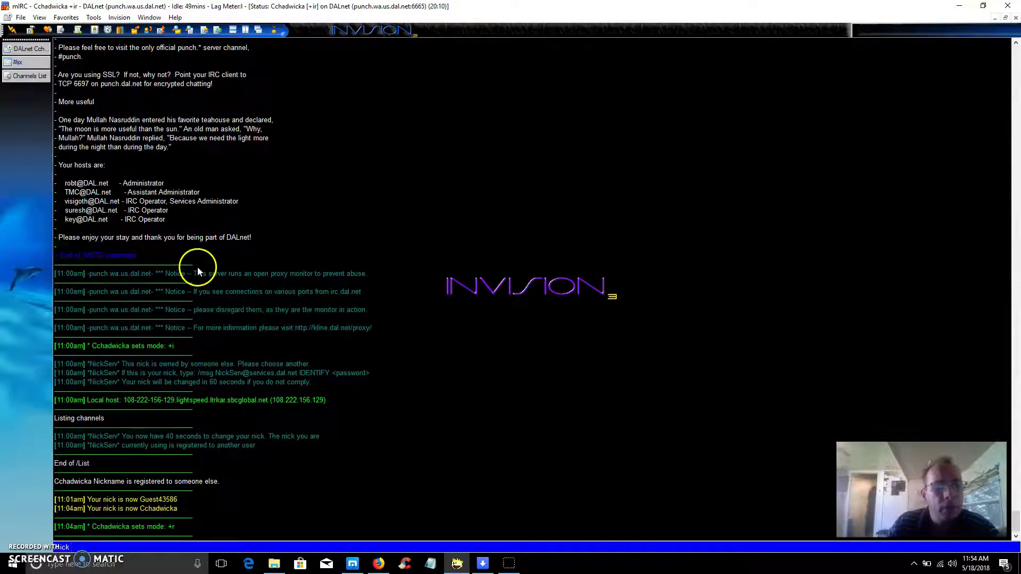
left_click(25, 60)
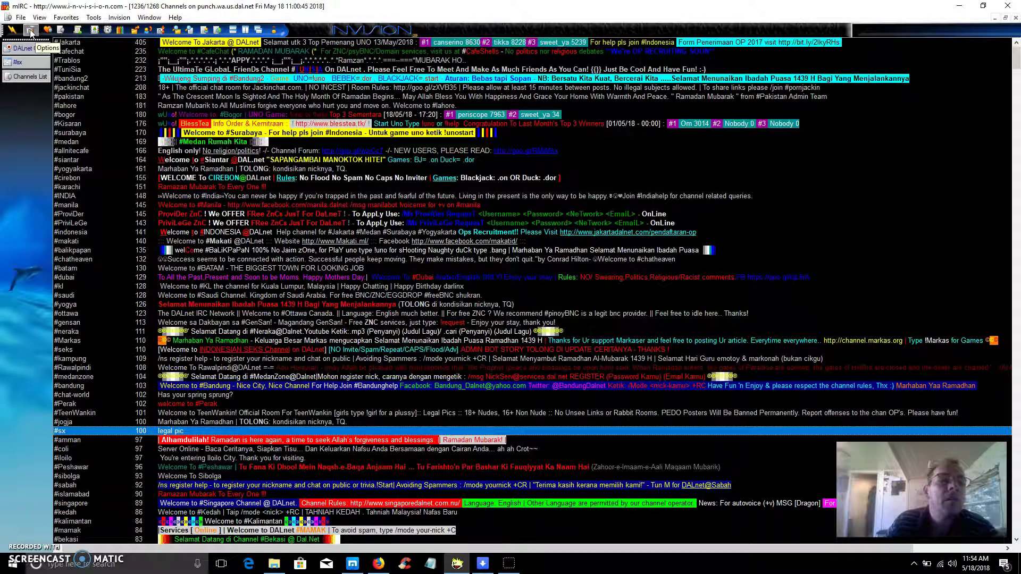
Examine the IRC networks available in the mIRC server options, collapsing the DALnet group, and close the options.
left_click(31, 33)
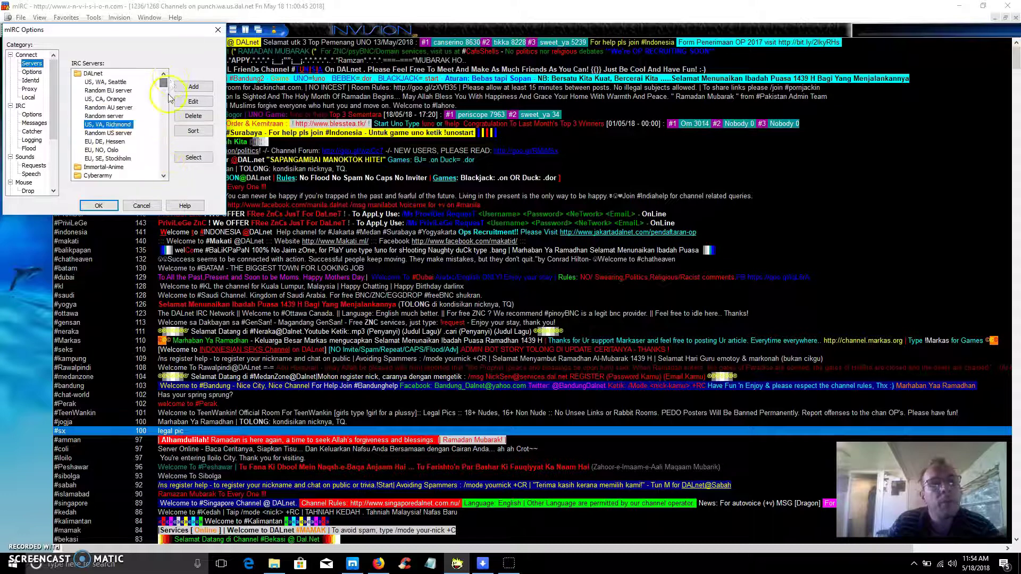
double_click(91, 73)
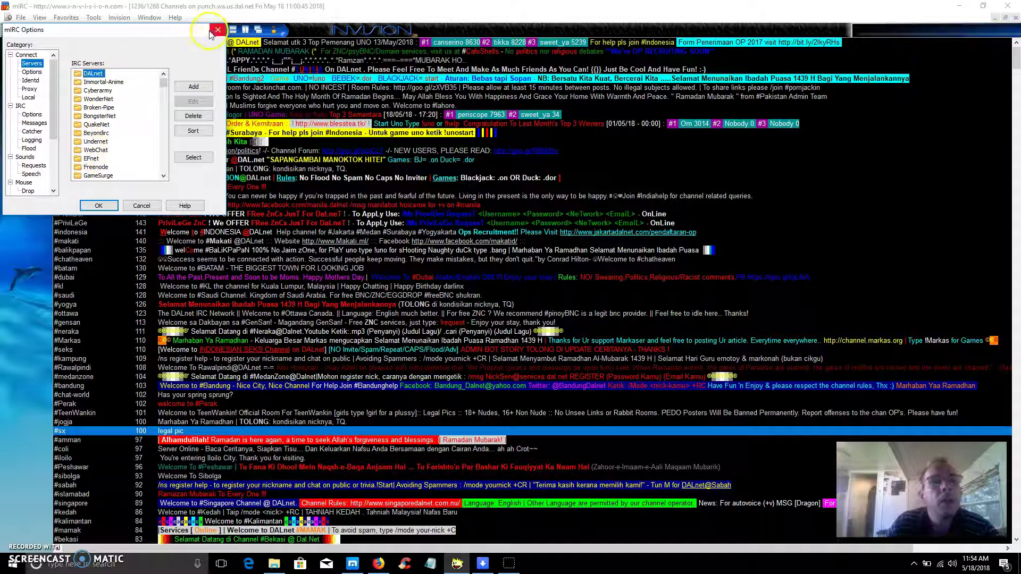
left_click(216, 32)
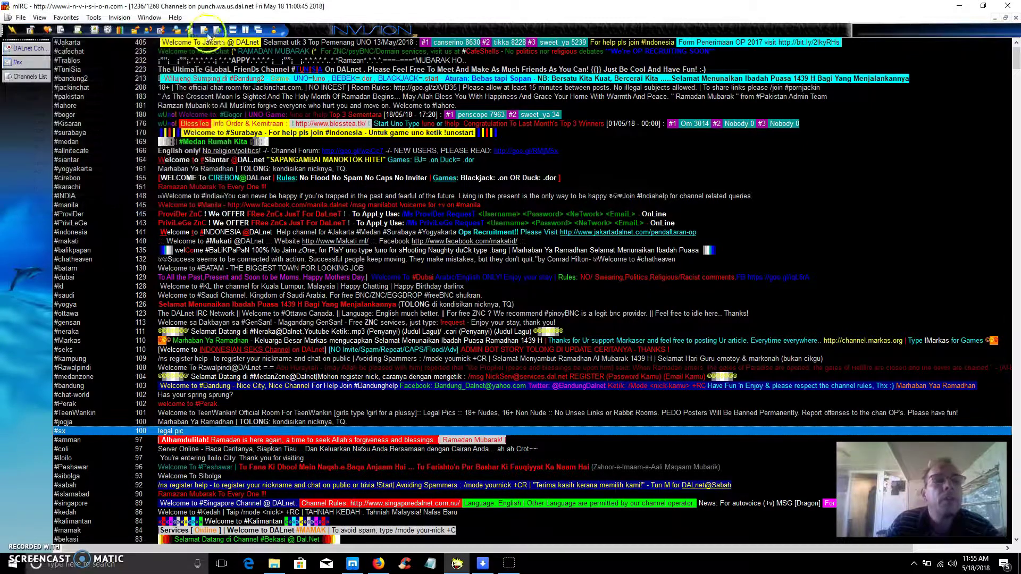
left_click(39, 18)
mouse_move(73, 19)
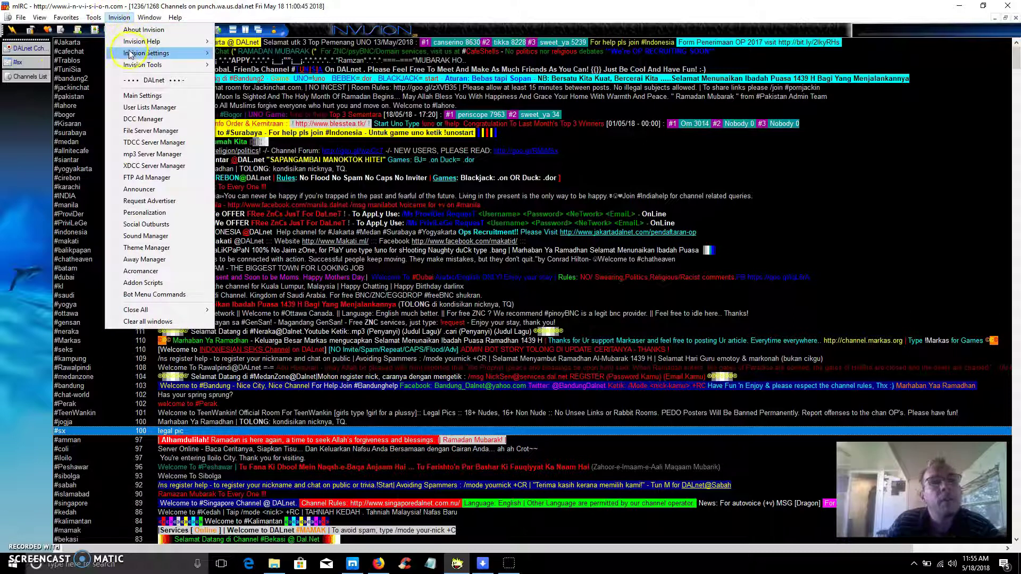
mouse_move(130, 55)
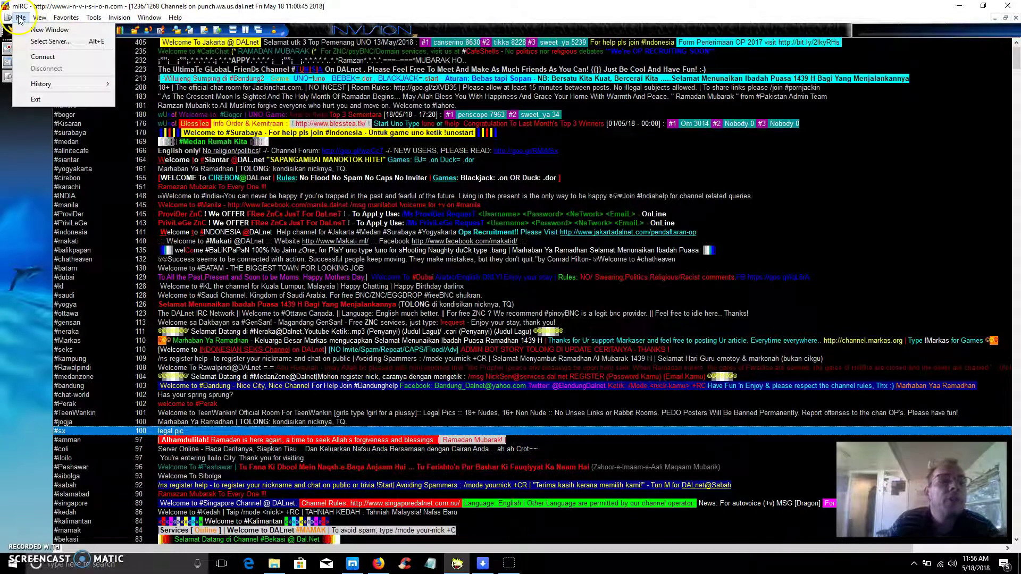
left_click(45, 125)
From the DALnet status window, try to connect to the DALnet server US, WA, Seattle.
left_click(27, 49)
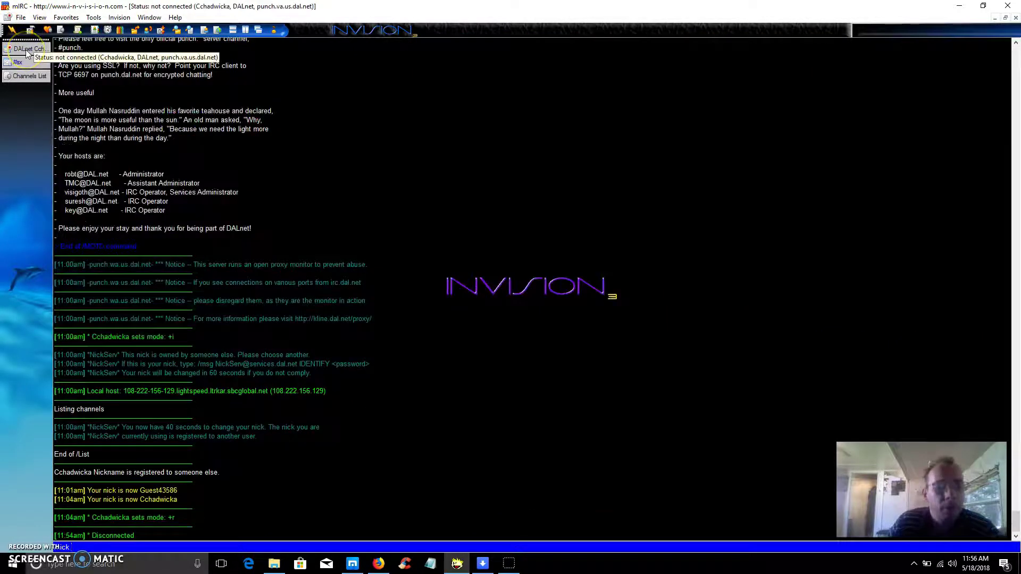
left_click(30, 30)
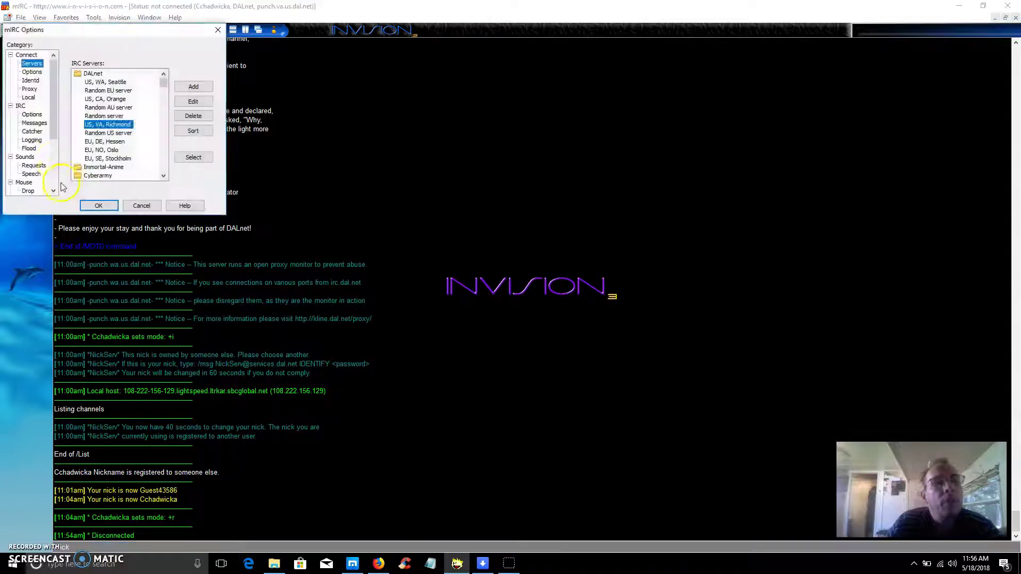
double_click(112, 81)
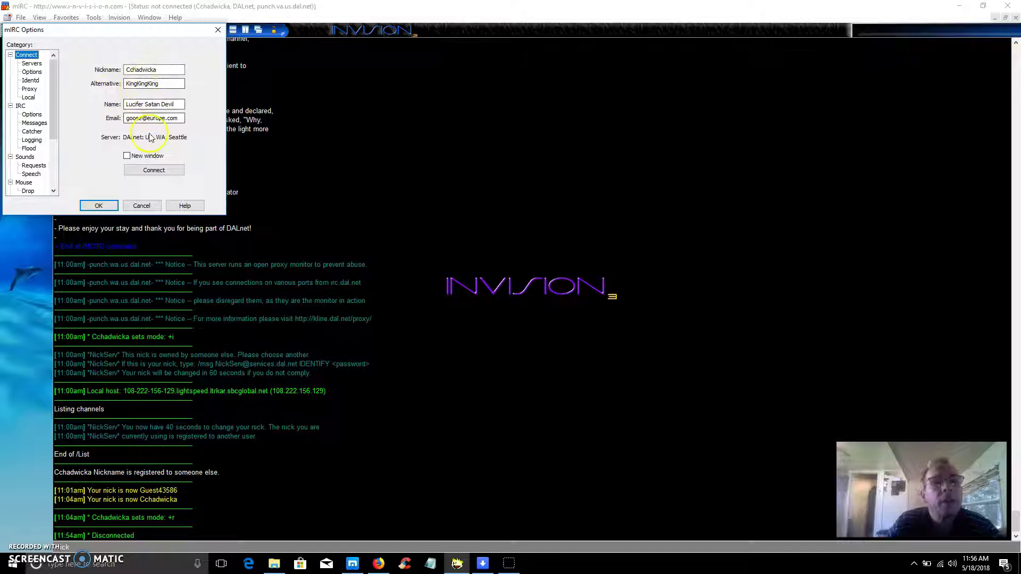
left_click(154, 173)
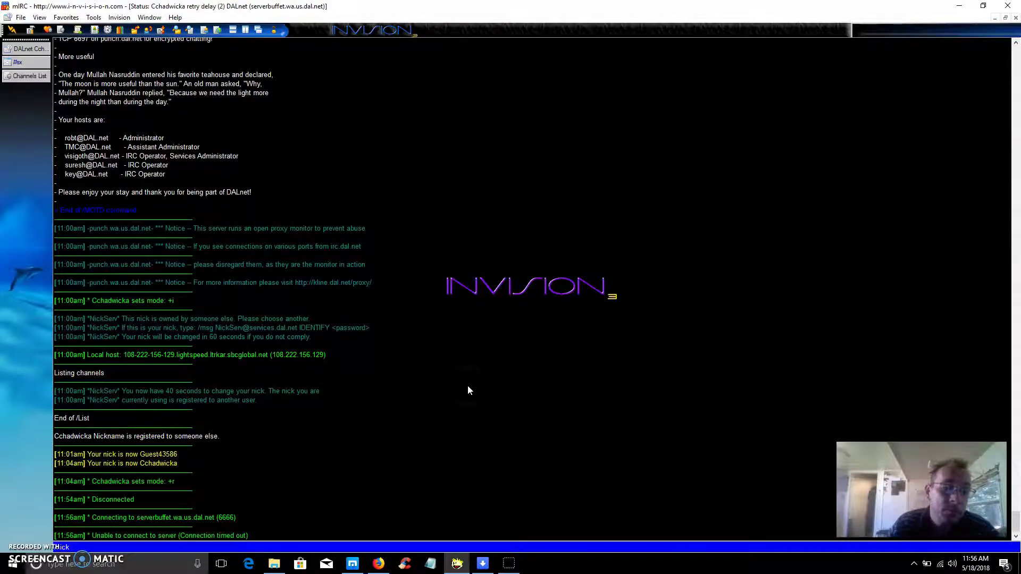
Start a connection to the DALnet server US, CA, Orange instead, and minimize mIRC to return to the Mirc-- Vision folder.
left_click(29, 31)
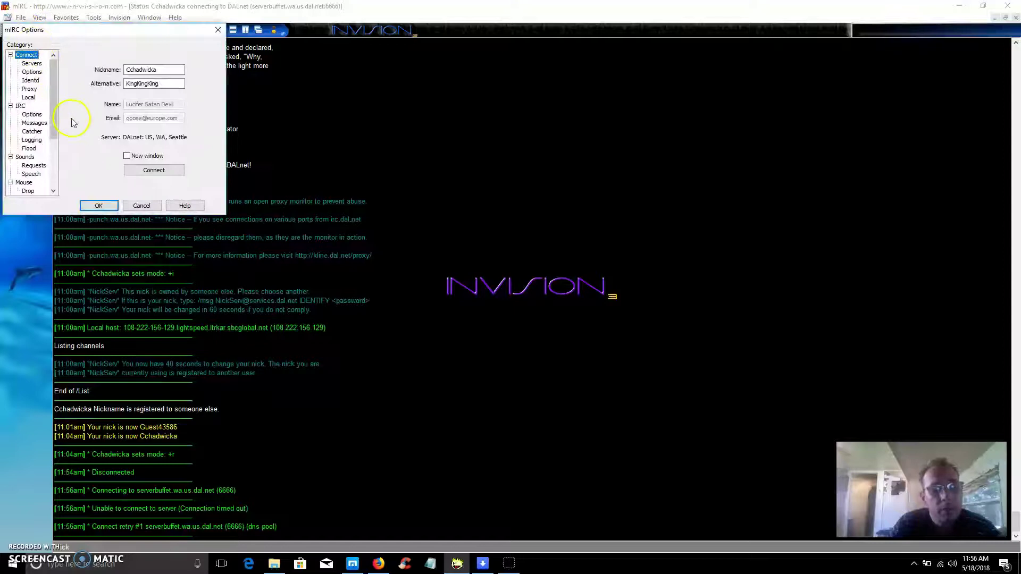
left_click(31, 63)
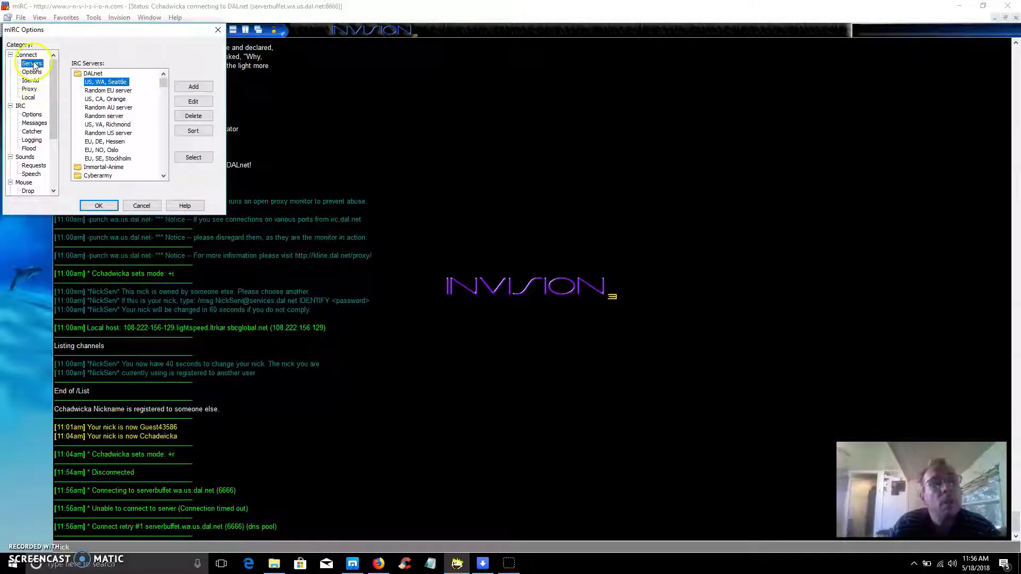
double_click(109, 99)
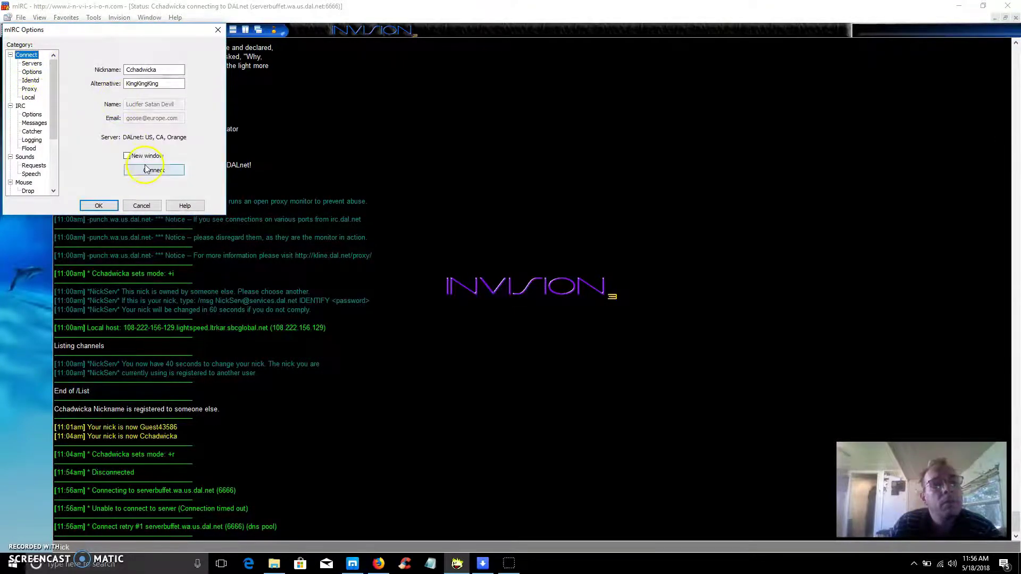
left_click(145, 165)
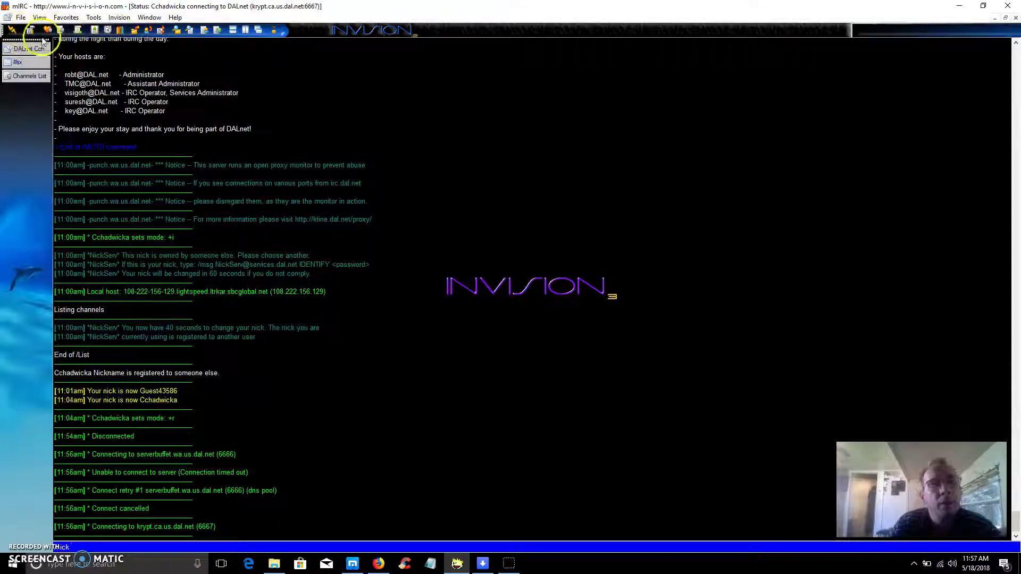
left_click(960, 6)
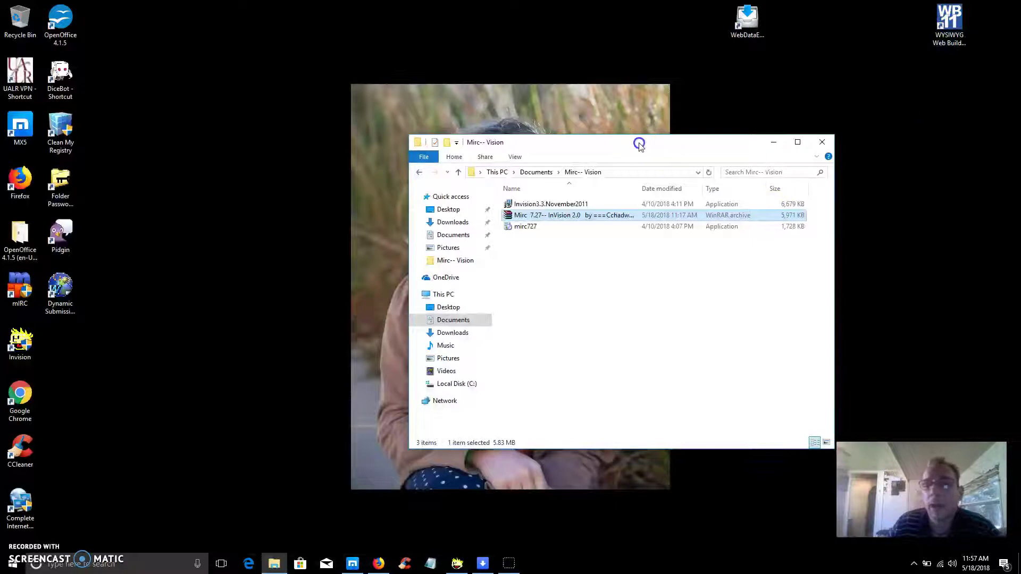